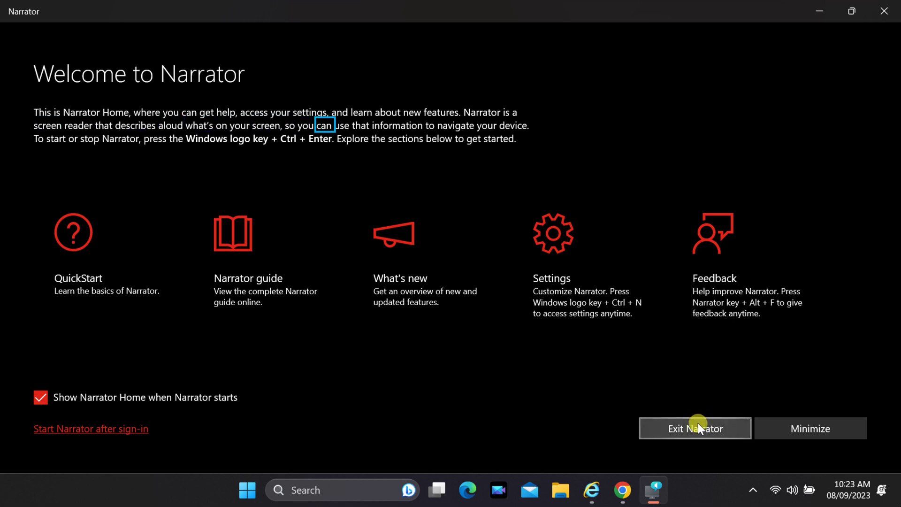
# Minimize Narrator Home to reveal the desktop and go to the Start button.
pyautogui.click(814, 425)
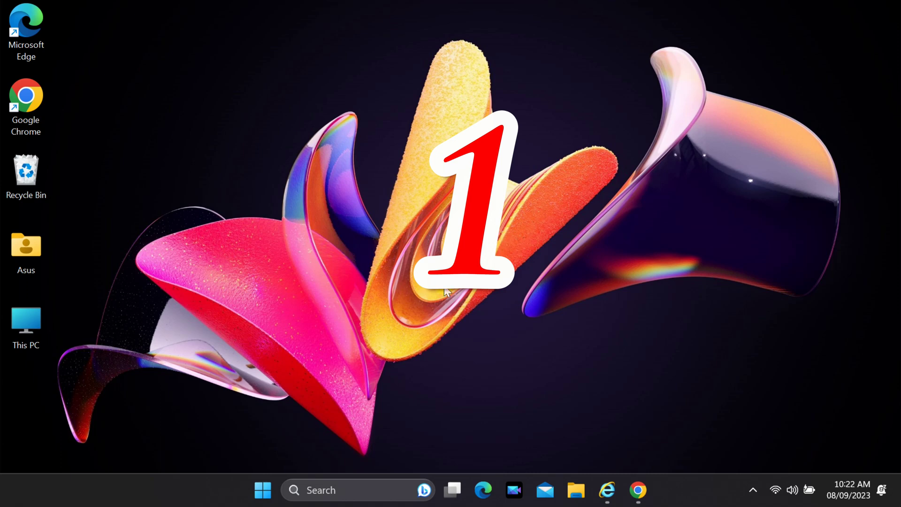
pyautogui.click(263, 495)
# Launch Narrator from the Run dialog with the narrator command, then minimize Narrator Home.
pyautogui.rightClick(263, 495)
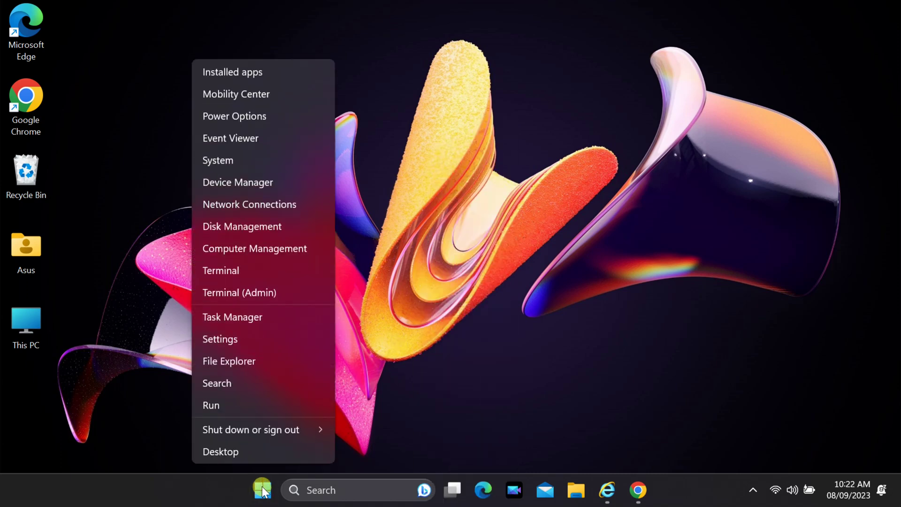
pyautogui.click(252, 403)
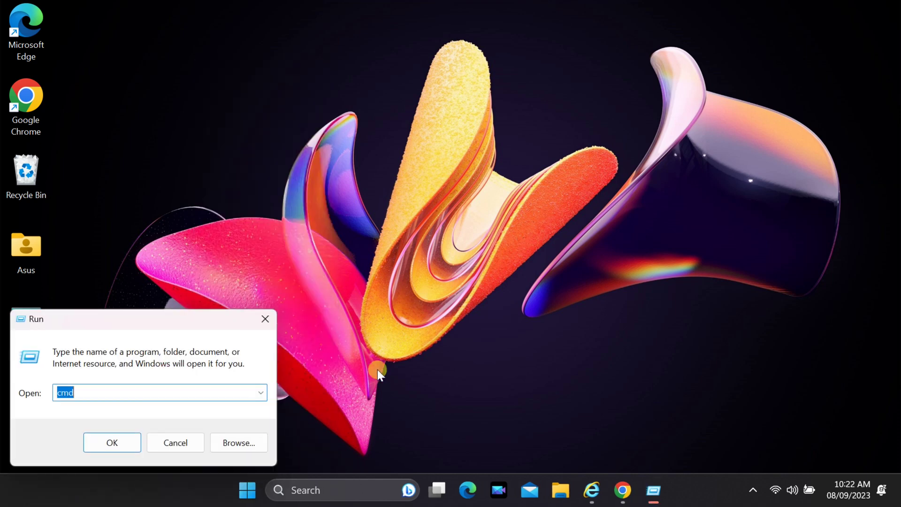
pyautogui.write('narrator')
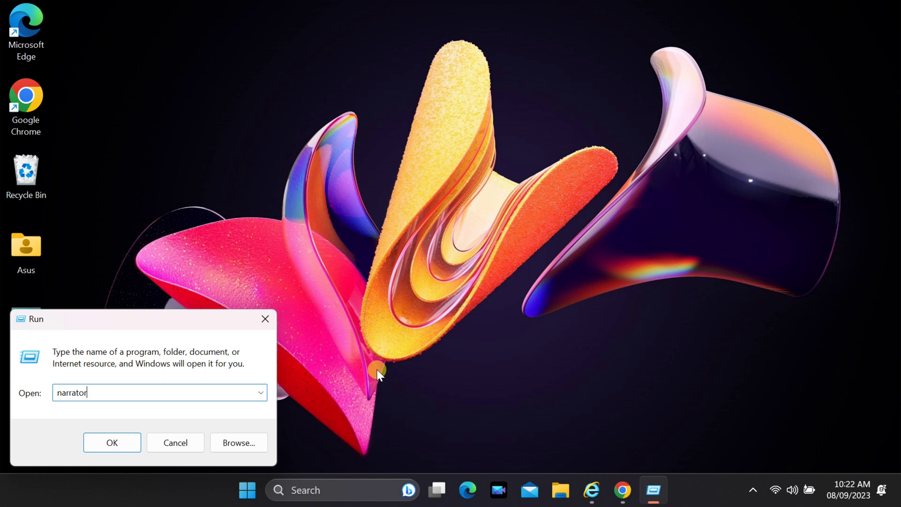
pyautogui.click(121, 433)
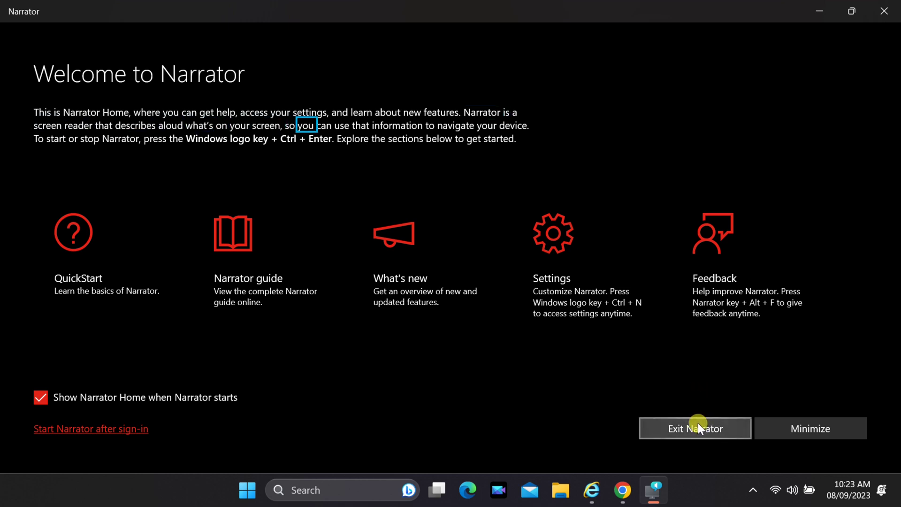
pyautogui.click(814, 421)
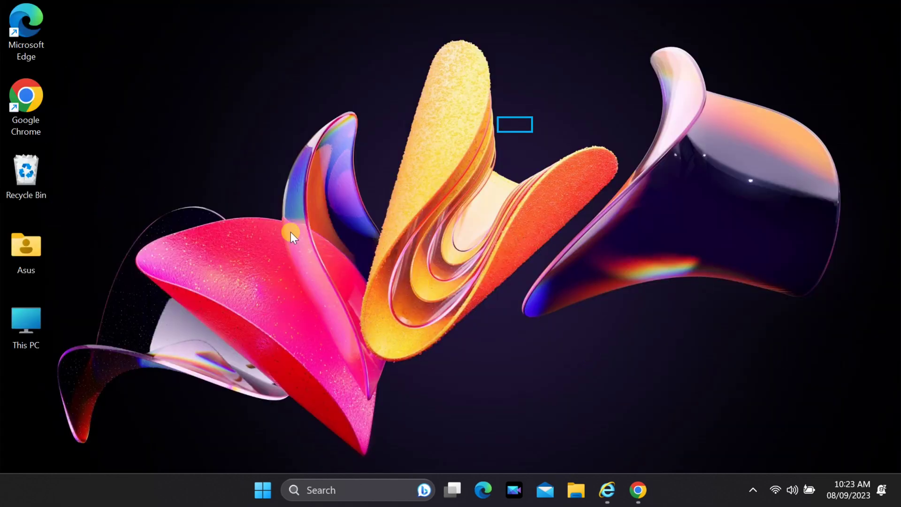
# Turn off Narrator from its hidden notification-area icon menu.
pyautogui.click(752, 491)
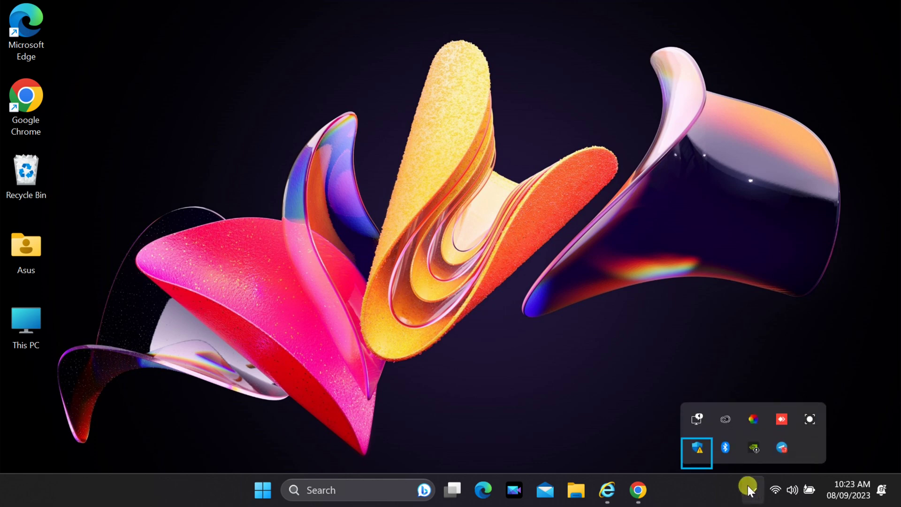
pyautogui.rightClick(693, 414)
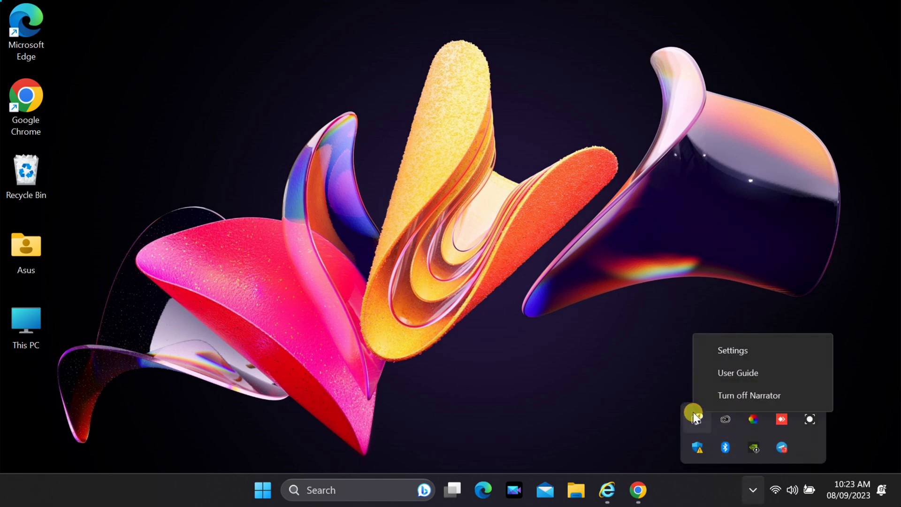
pyautogui.click(738, 398)
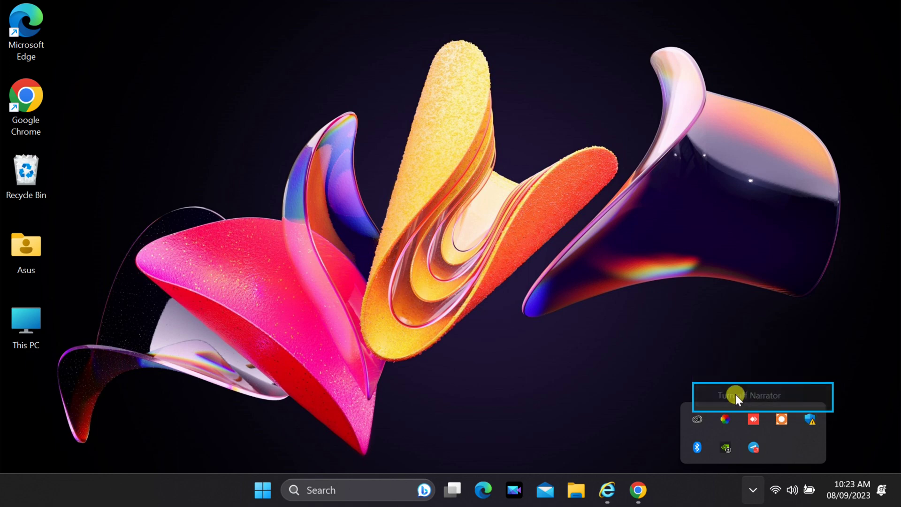
pyautogui.click(665, 281)
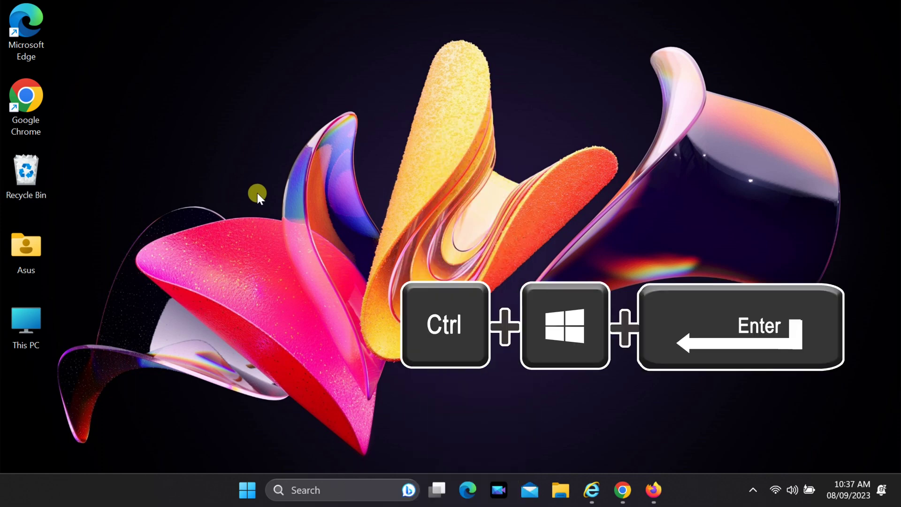
pyautogui.press('ctrl+super+Return')
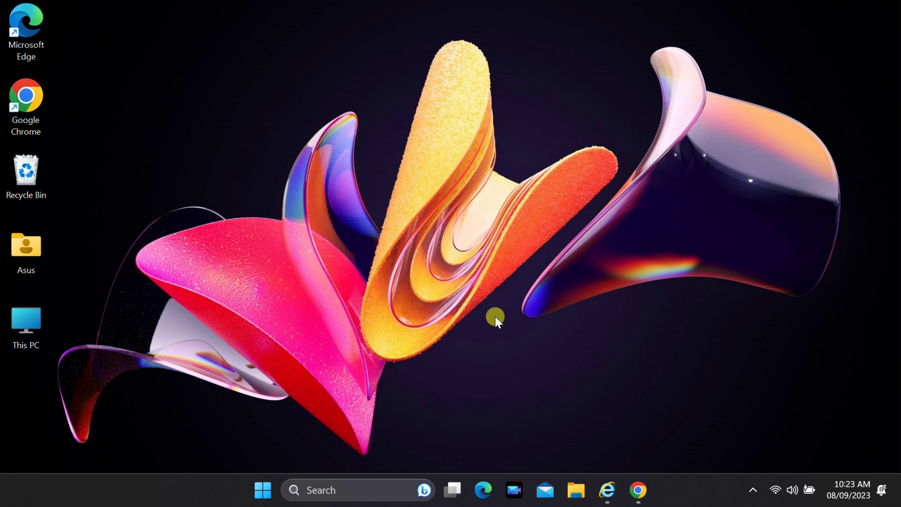
pyautogui.click(576, 490)
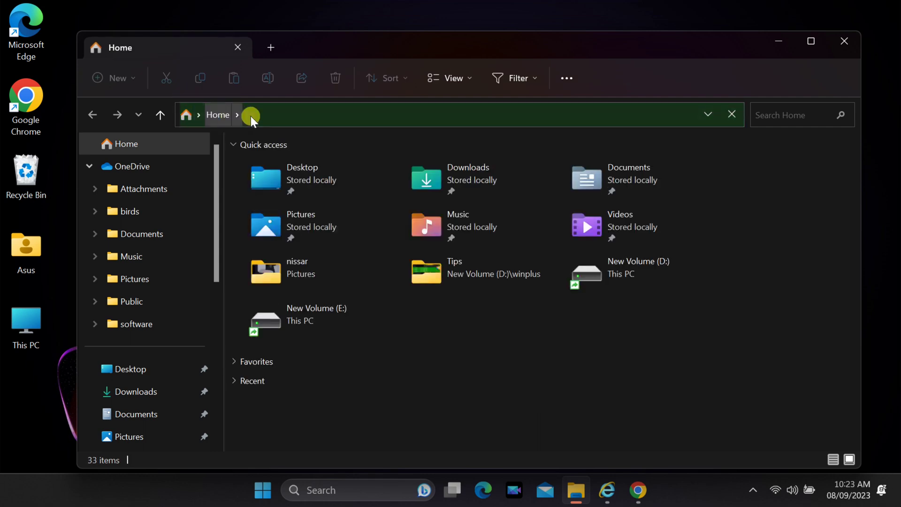
# Launch Narrator by entering narrator in the File Explorer address bar, then stop it with Ctrl+Win+Enter.
pyautogui.click(261, 117)
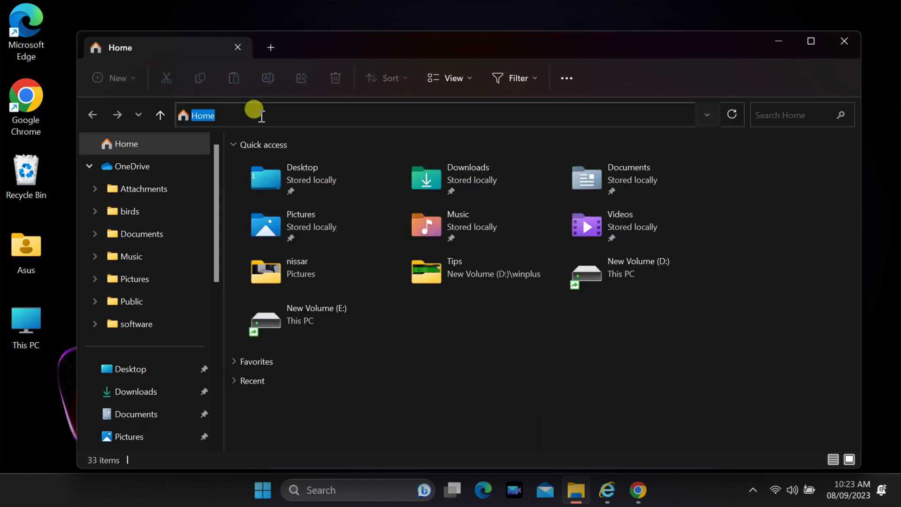
pyautogui.write('narr')
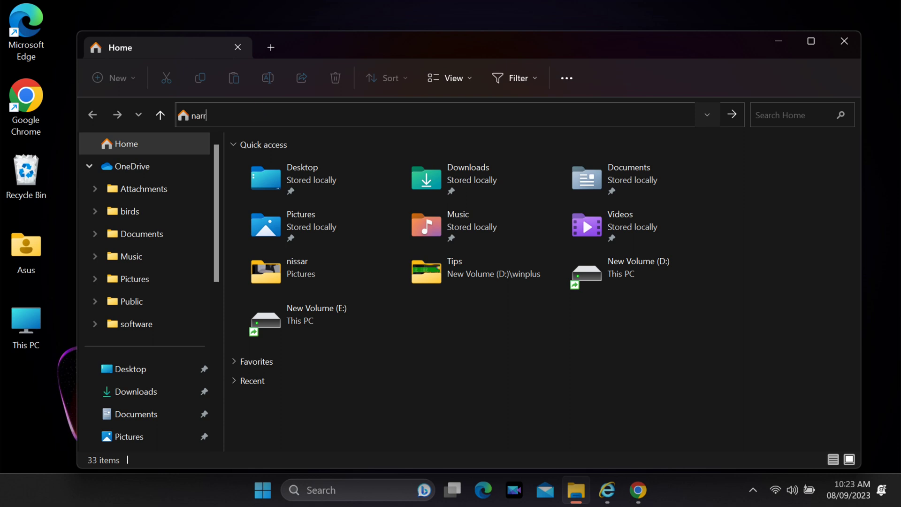
pyautogui.write('ator')
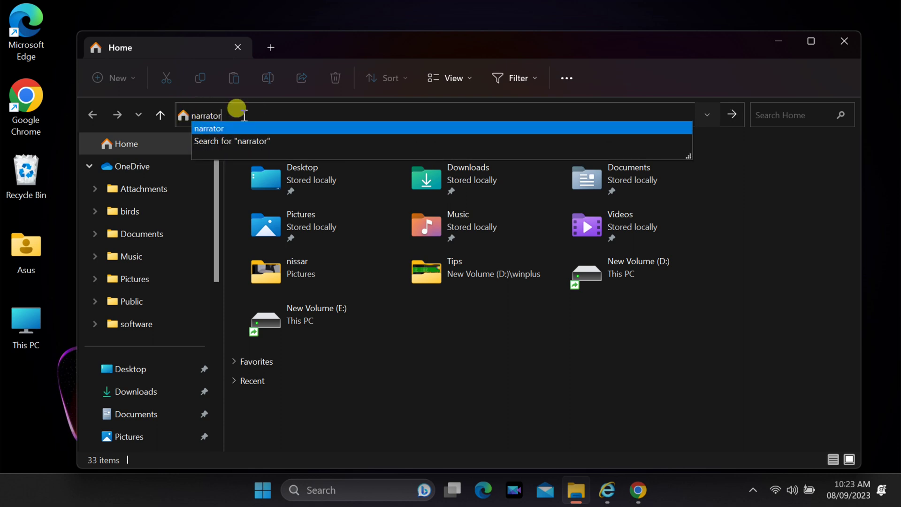
pyautogui.press('Return')
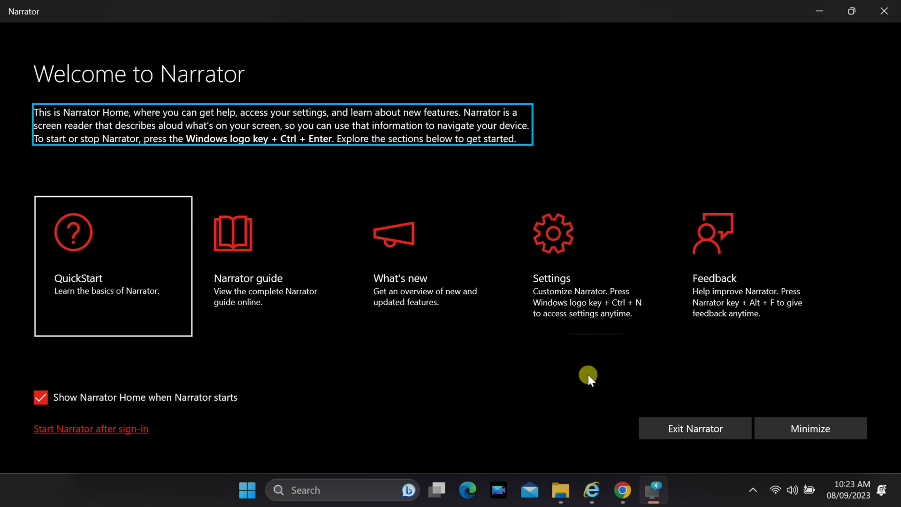
pyautogui.press('super+ctrl+Return')
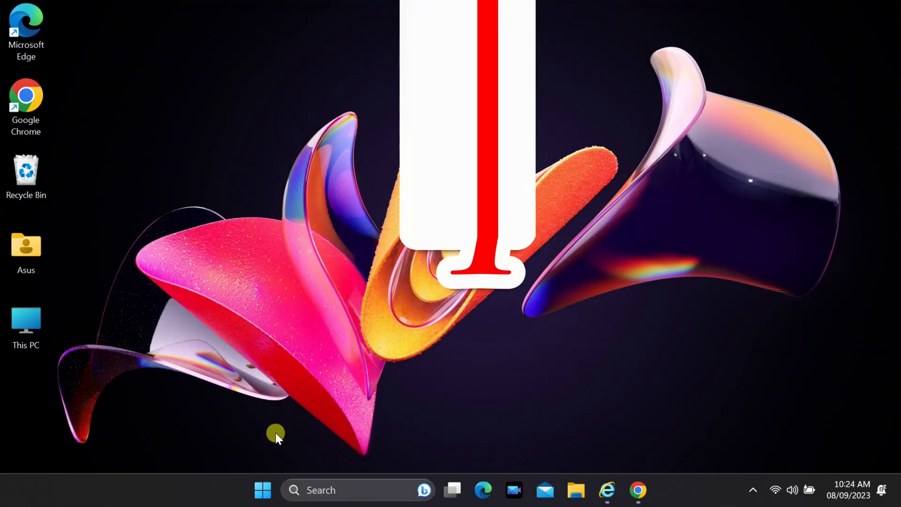
# Find Command Prompt via Start search and run the narrator command in it.
pyautogui.click(262, 491)
pyautogui.click(336, 65)
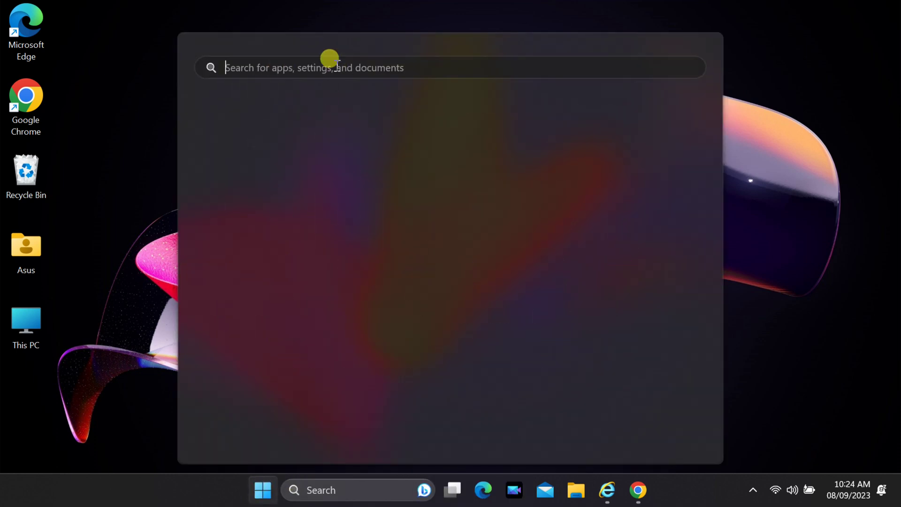
pyautogui.write('cmd')
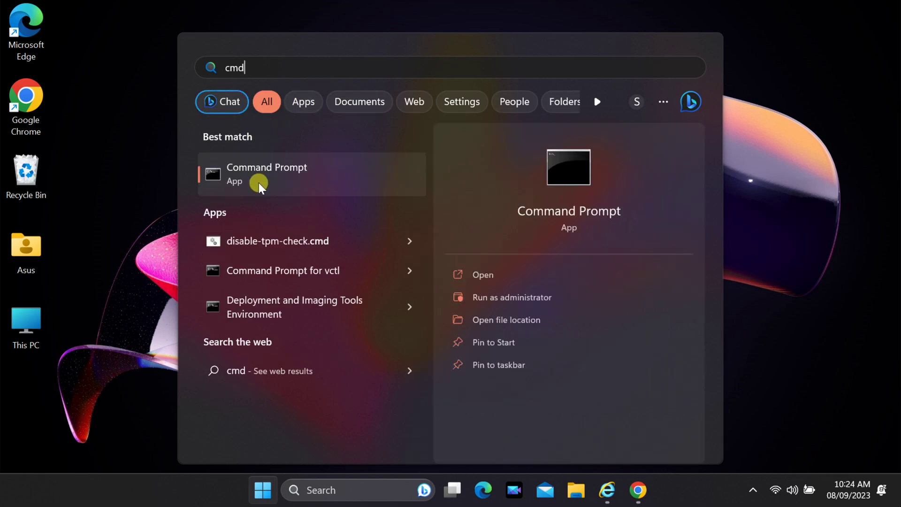
pyautogui.click(258, 182)
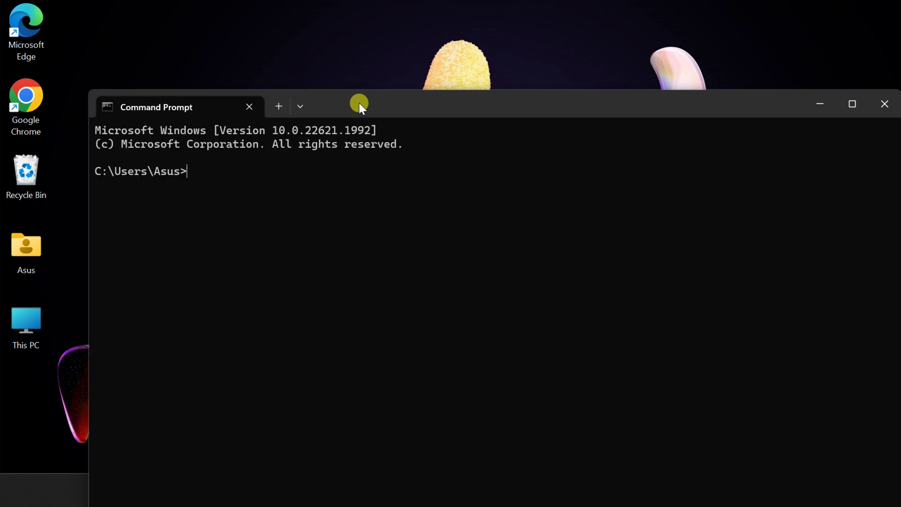
pyautogui.write('na')
pyautogui.write('rrator')
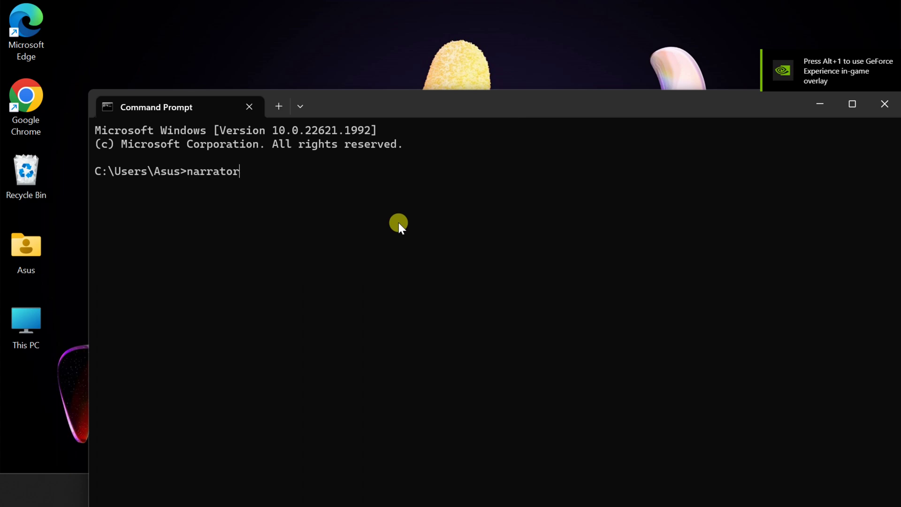
pyautogui.press('Return')
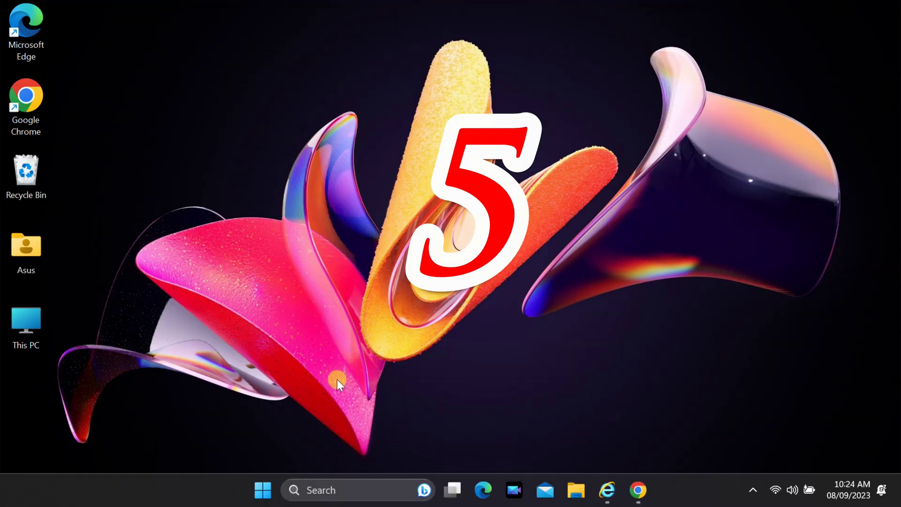
# Find Windows PowerShell via Start search and run the narrator command in it.
pyautogui.click(265, 488)
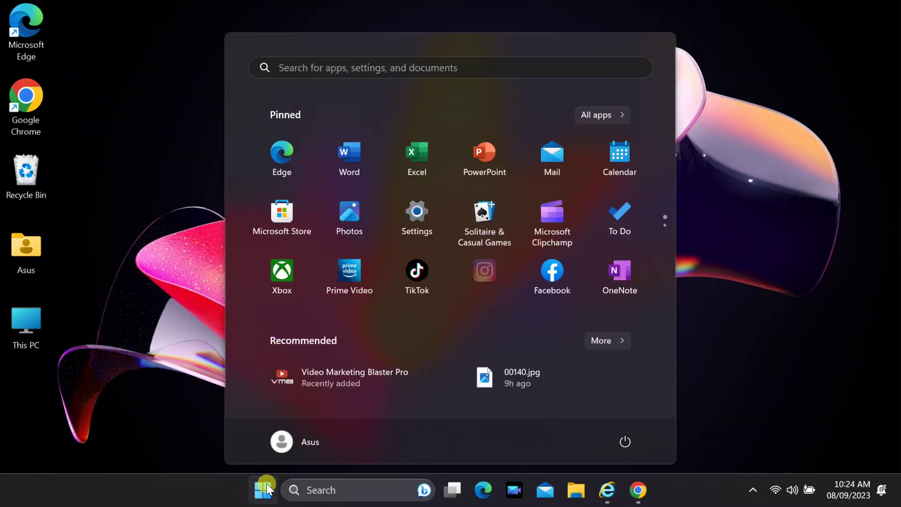
pyautogui.click(290, 65)
pyautogui.write('po')
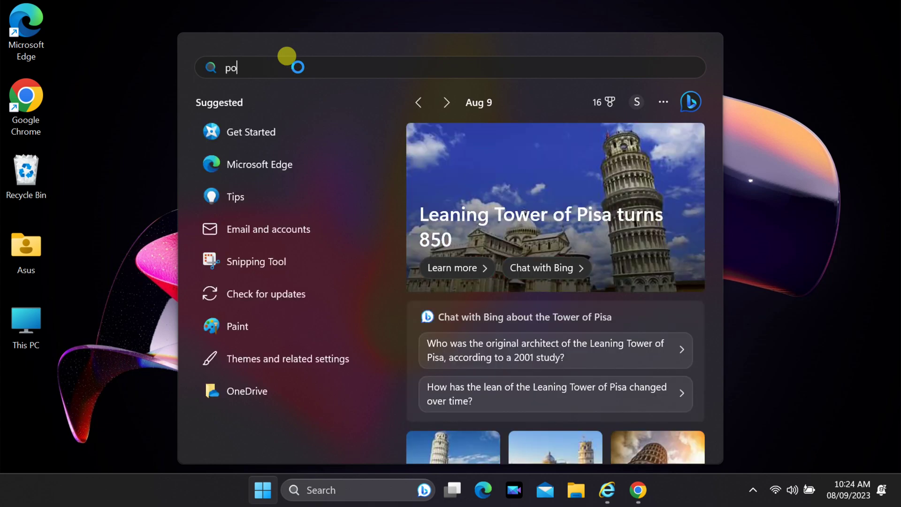
pyautogui.write('wers')
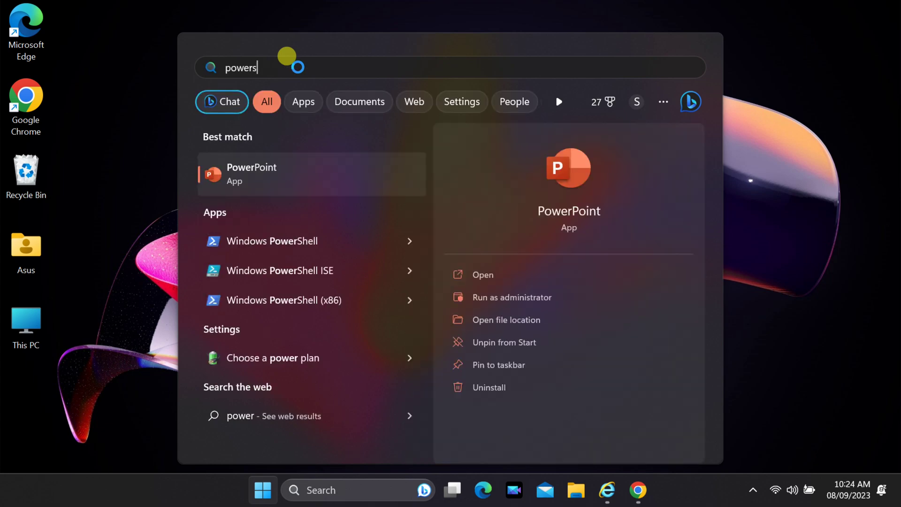
pyautogui.write('hell')
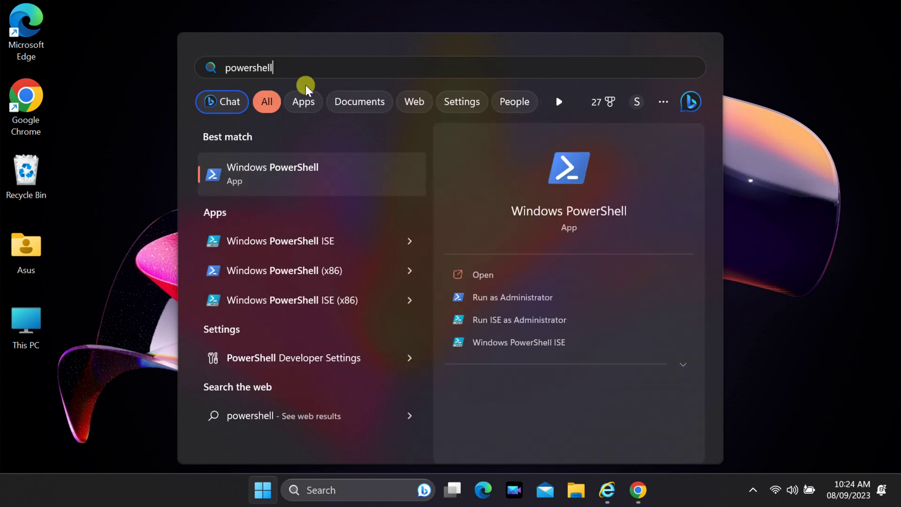
pyautogui.click(269, 174)
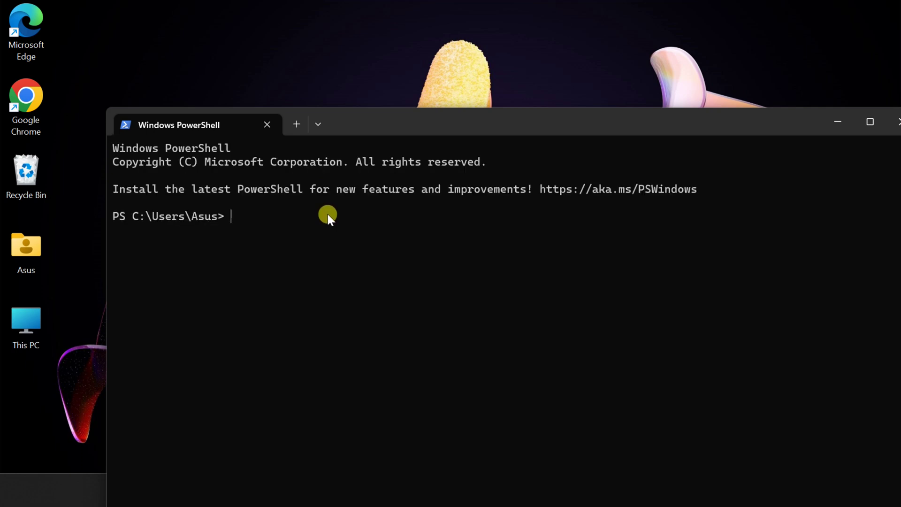
pyautogui.write('narrator')
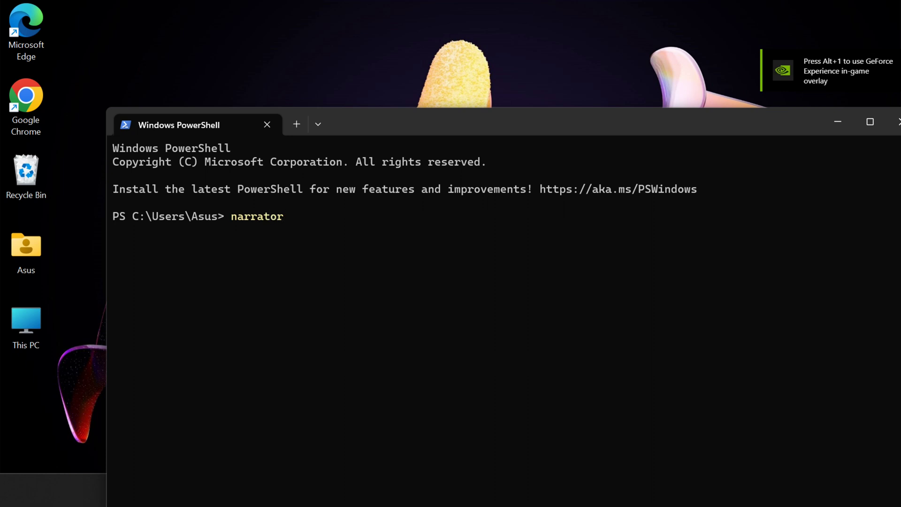
pyautogui.press('Return')
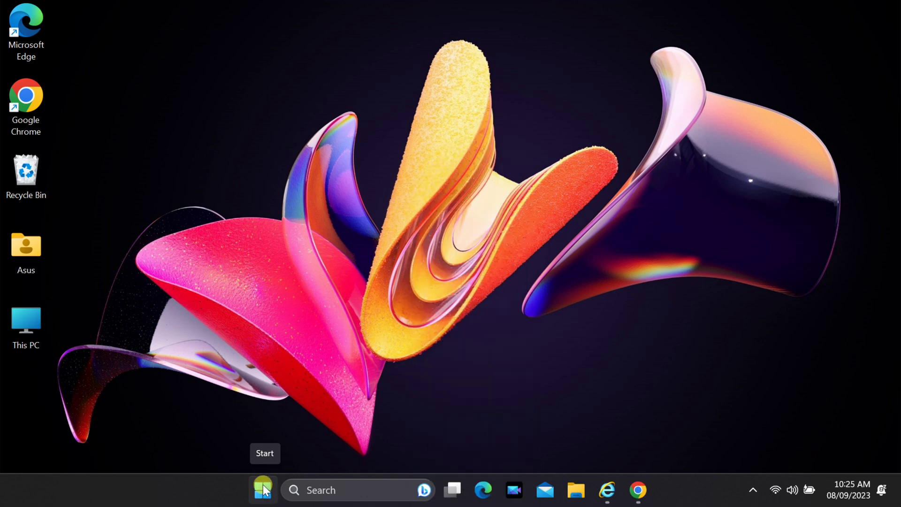
# Switch Narrator On from Settings > Accessibility > Narrator.
pyautogui.click(262, 489)
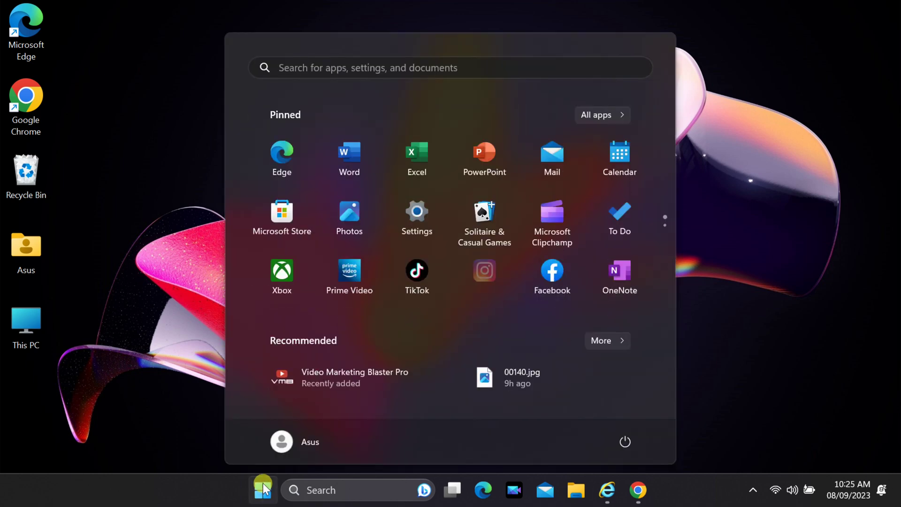
pyautogui.click(417, 221)
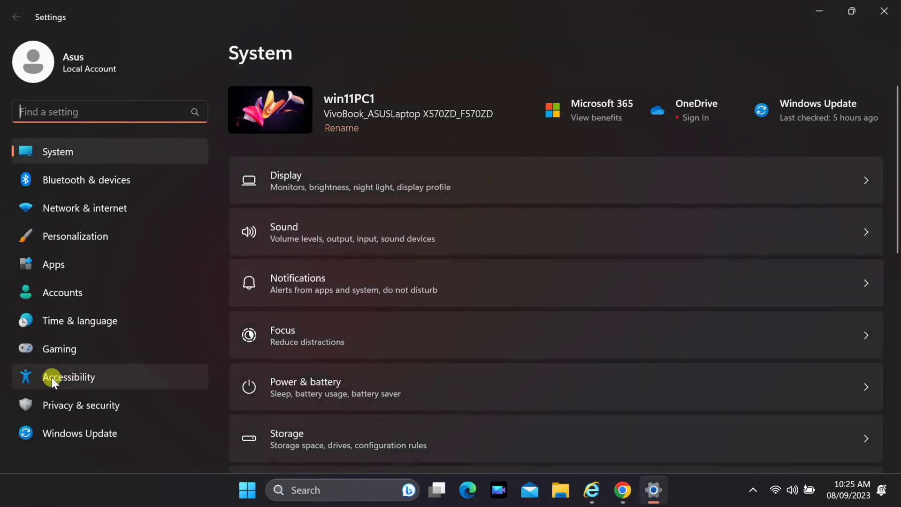
pyautogui.click(78, 376)
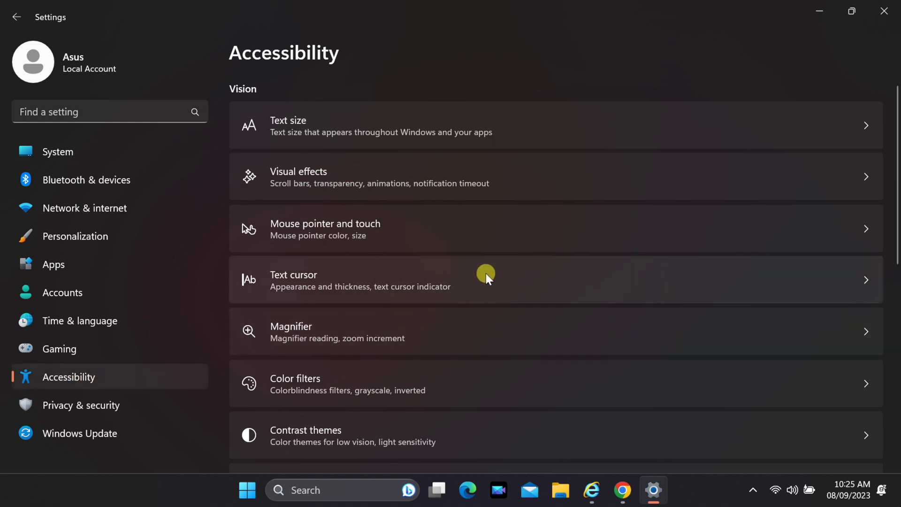
pyautogui.scroll(-2, 485, 273)
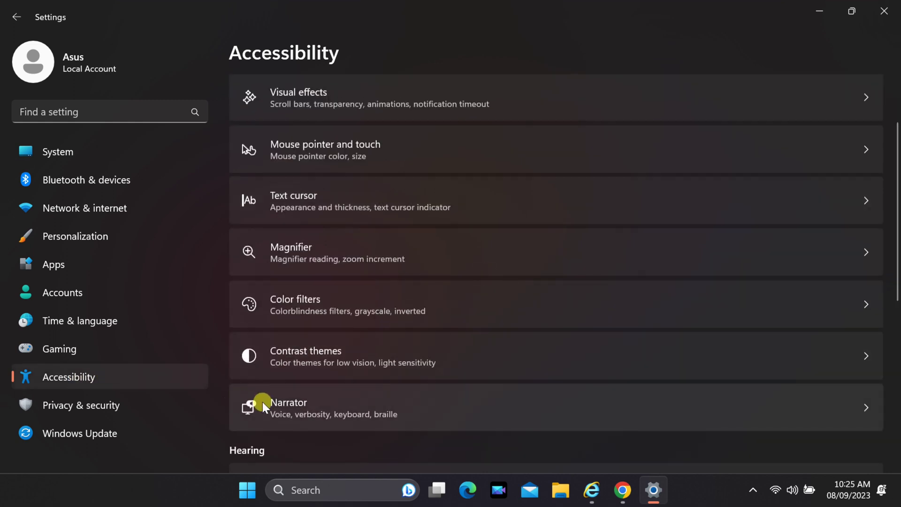
pyautogui.click(339, 412)
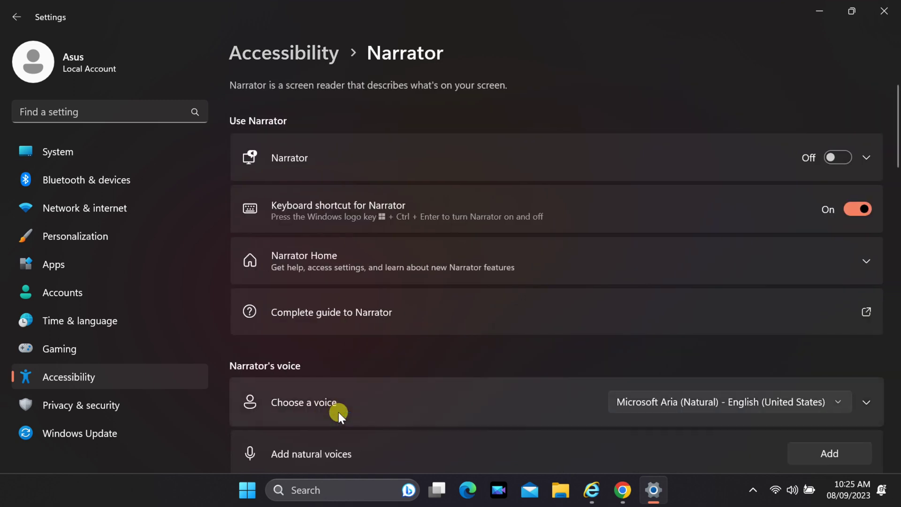
pyautogui.click(840, 160)
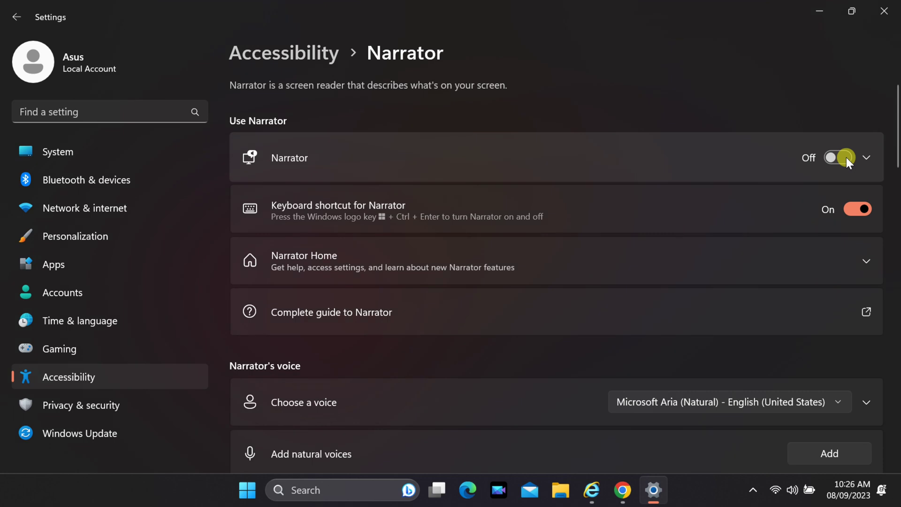
pyautogui.click(846, 157)
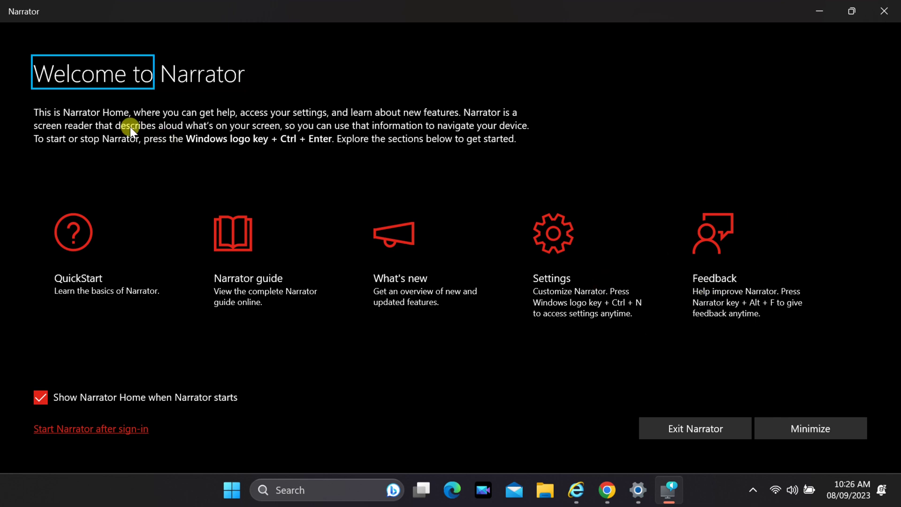
# Find Control Panel via Start search and go to its Ease of Access Center.
pyautogui.press('super')
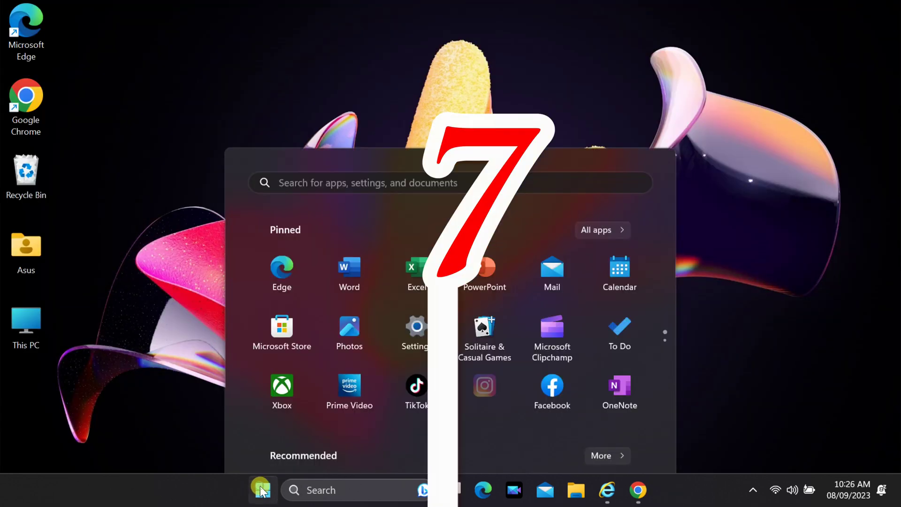
pyautogui.click(327, 71)
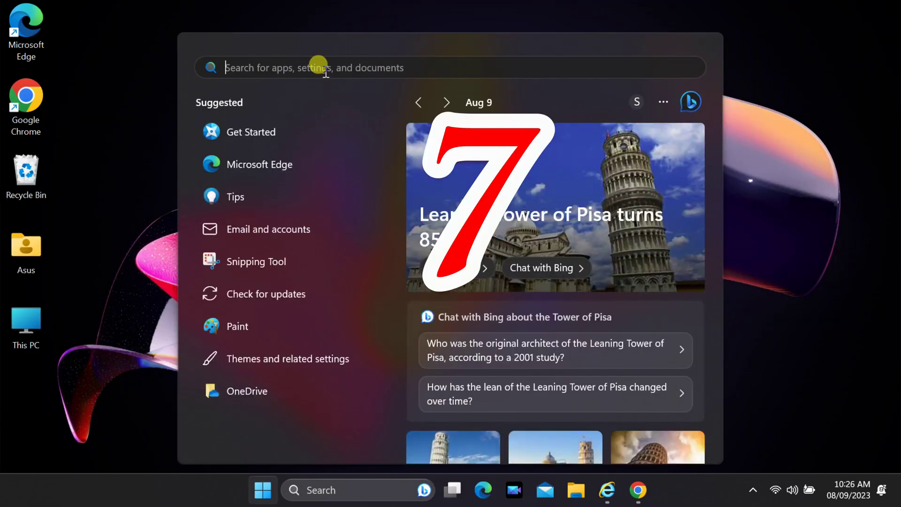
pyautogui.write('control')
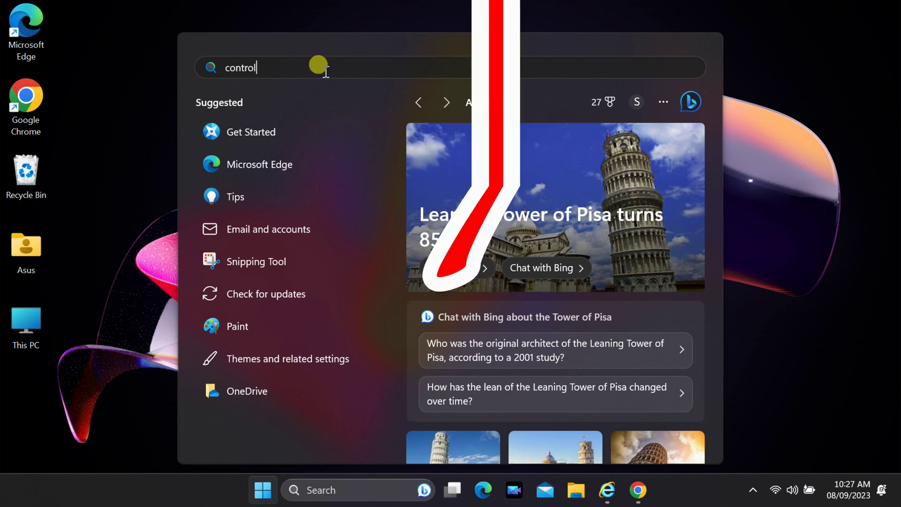
pyautogui.click(230, 174)
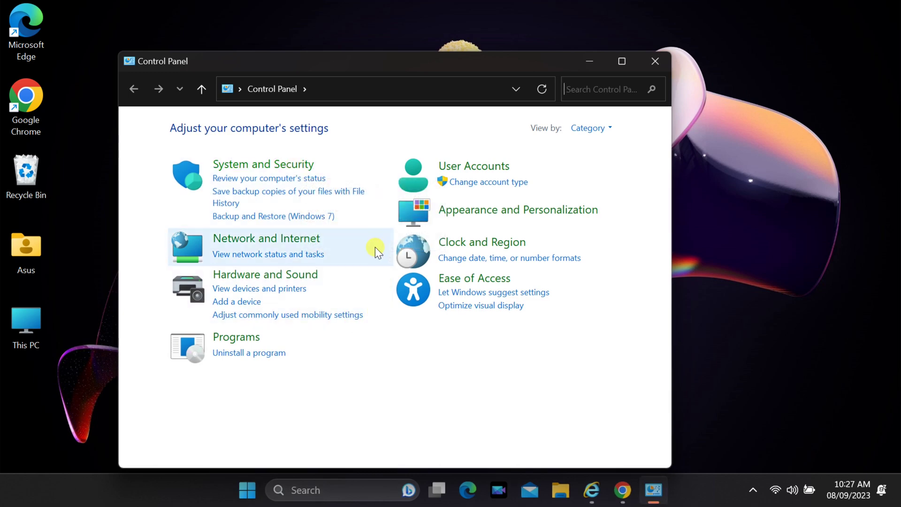
pyautogui.click(459, 279)
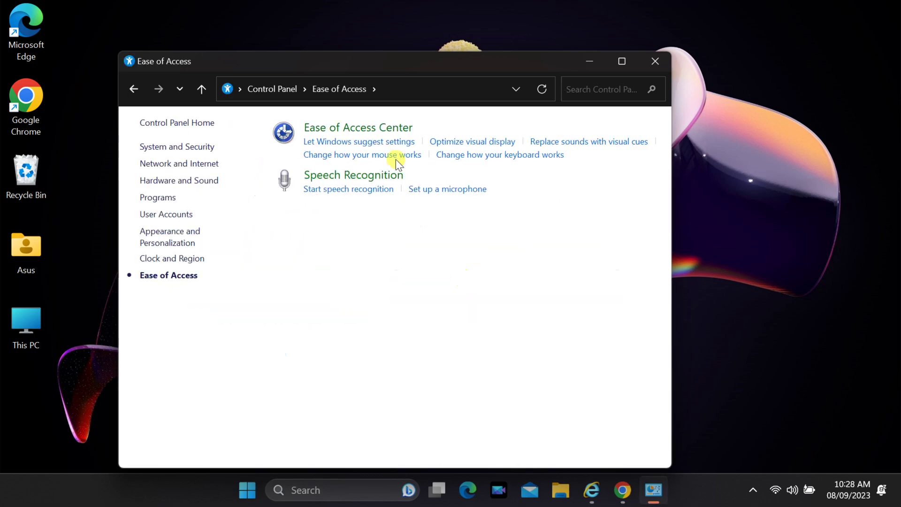
pyautogui.click(355, 130)
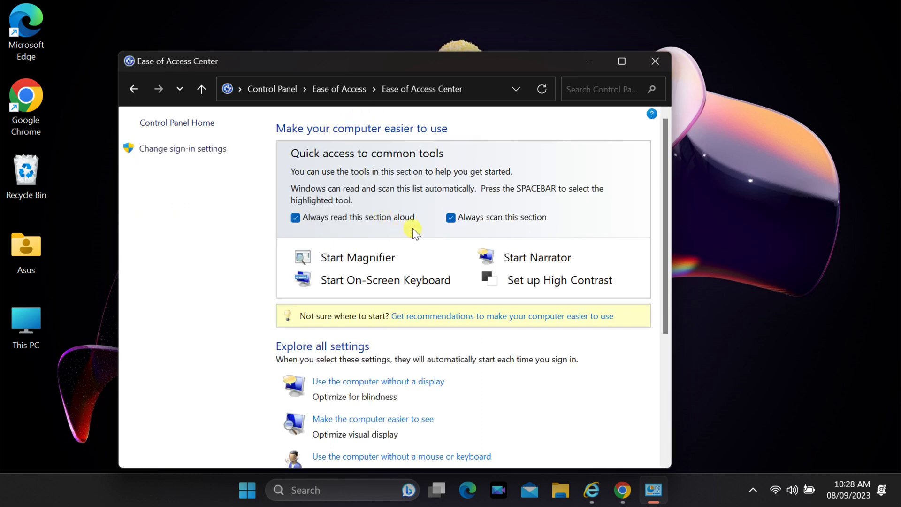
pyautogui.moveTo(537, 259)
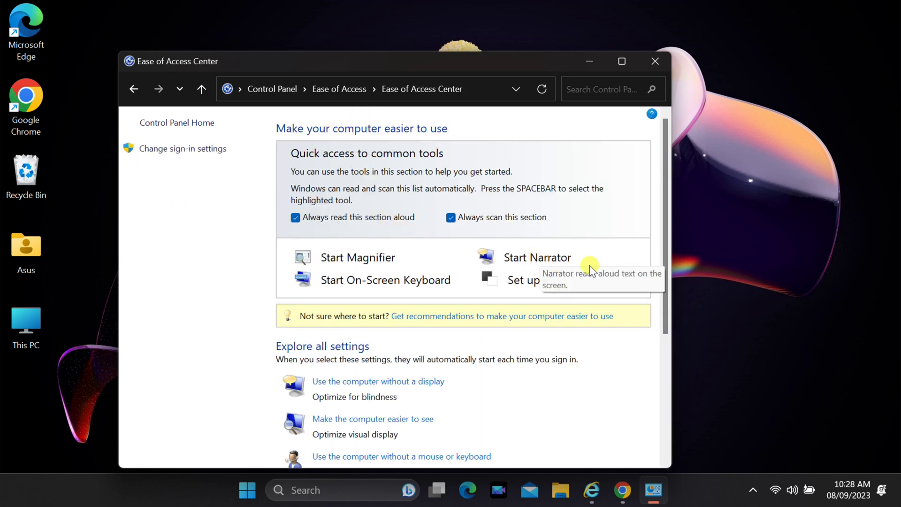
# Start Narrator from the Ease of Access Center, then bring up the desktop's new-item menu.
pyautogui.click(528, 259)
pyautogui.click(528, 258)
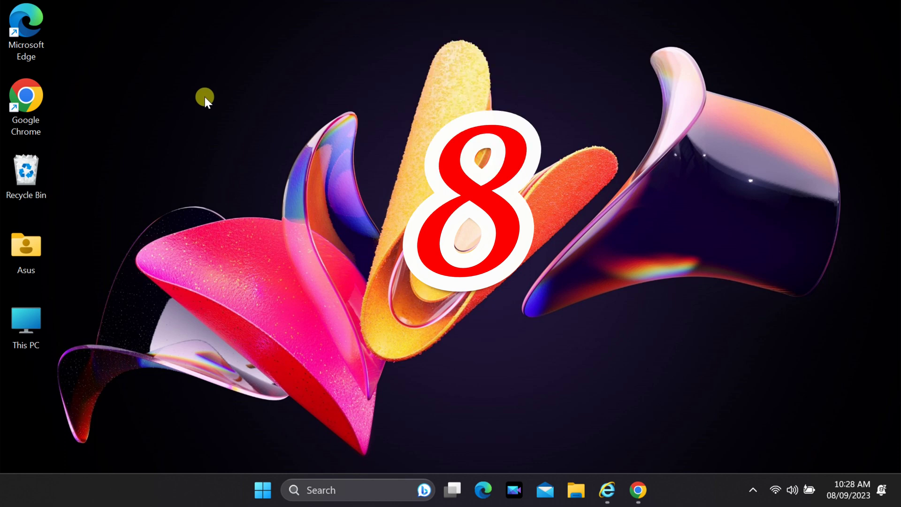
pyautogui.rightClick(205, 96)
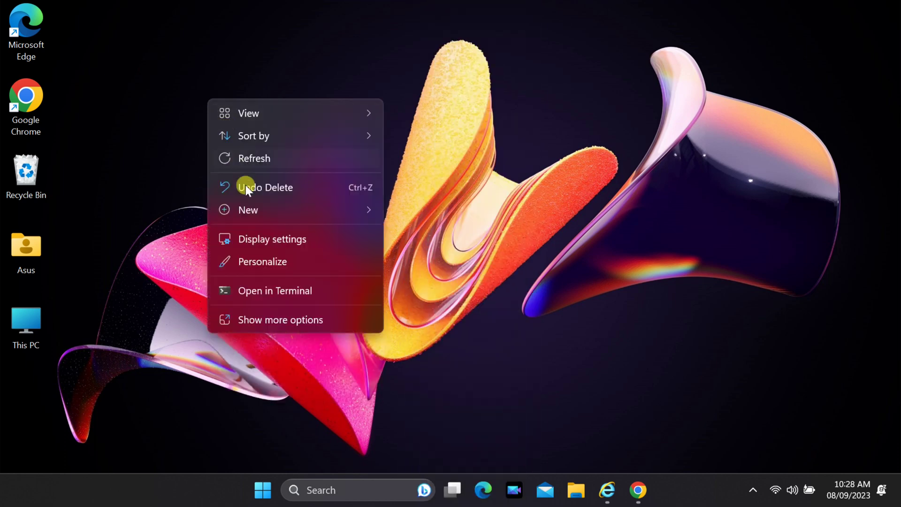
pyautogui.moveTo(248, 210)
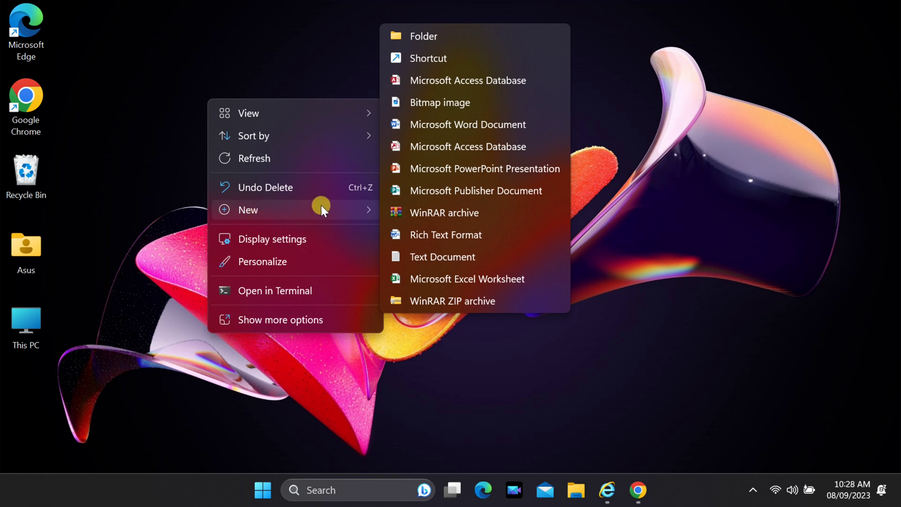
# Create a new desktop shortcut, starting the Create Shortcut wizard.
pyautogui.click(425, 57)
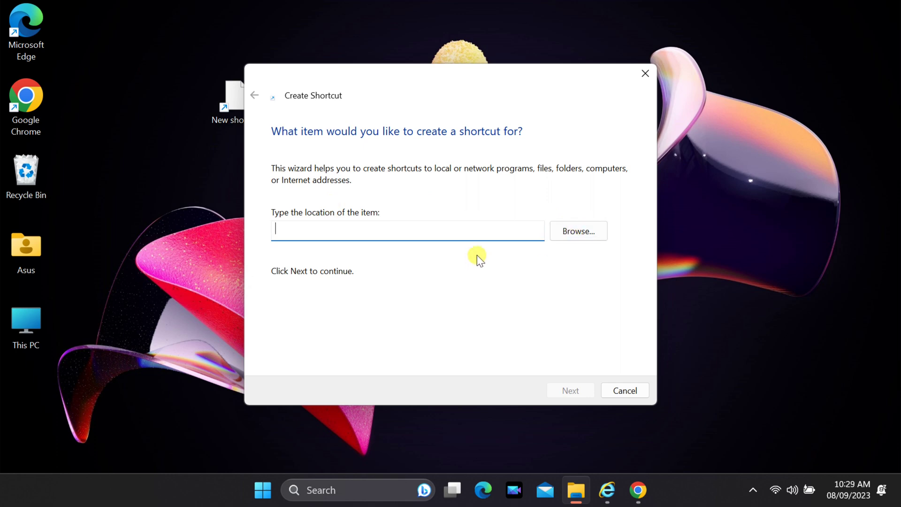
# Browse to This PC > Local Disk (C:) > Windows and choose System32 as the shortcut location.
pyautogui.click(569, 232)
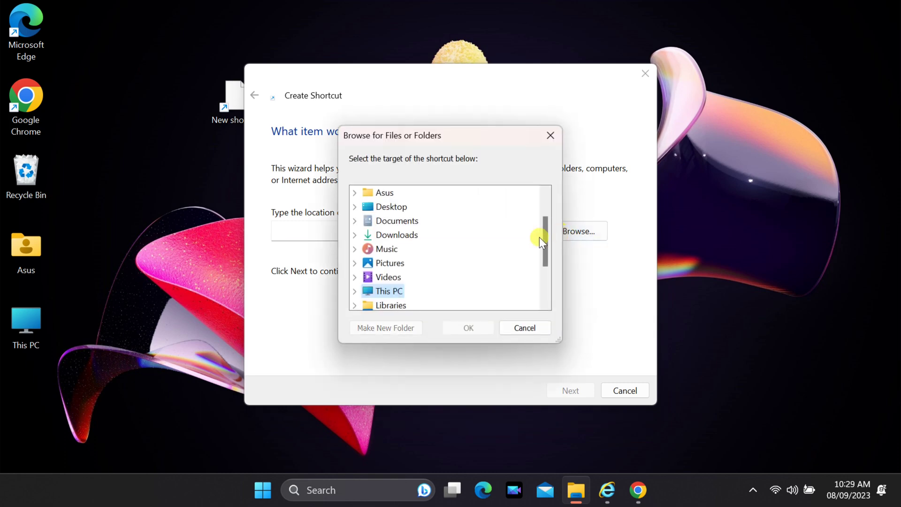
pyautogui.scroll(-2, 433, 272)
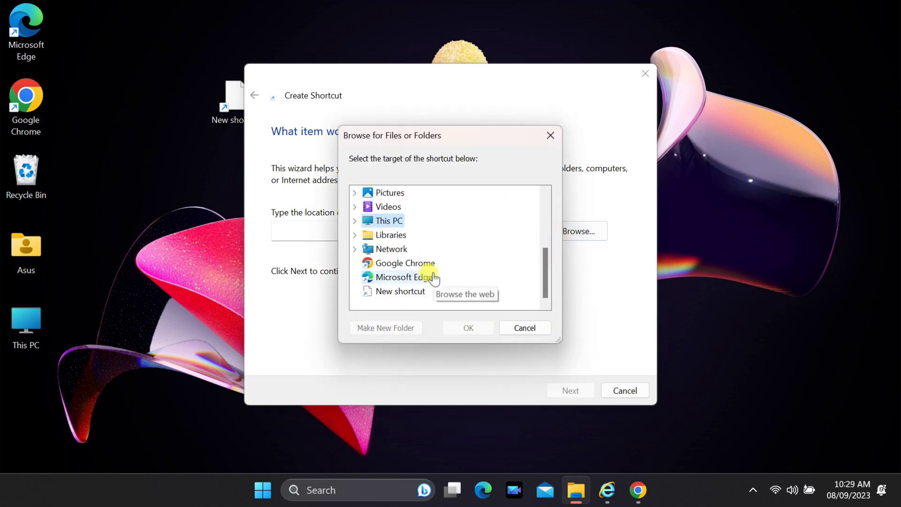
pyautogui.click(356, 221)
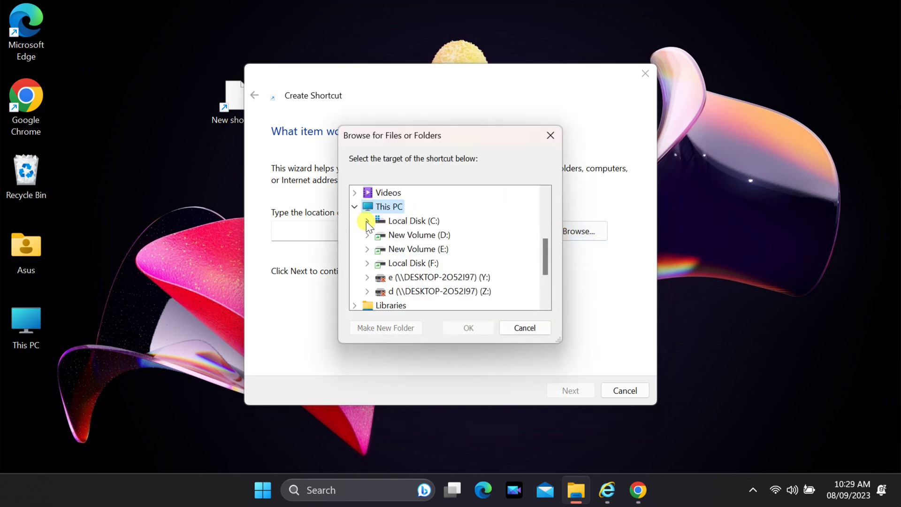
pyautogui.click(367, 222)
pyautogui.scroll(-2, 366, 222)
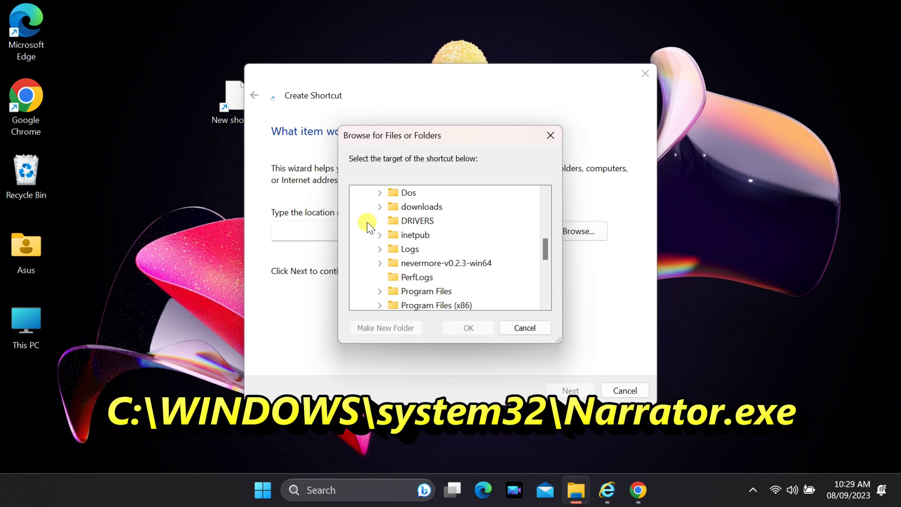
pyautogui.scroll(-2, 367, 222)
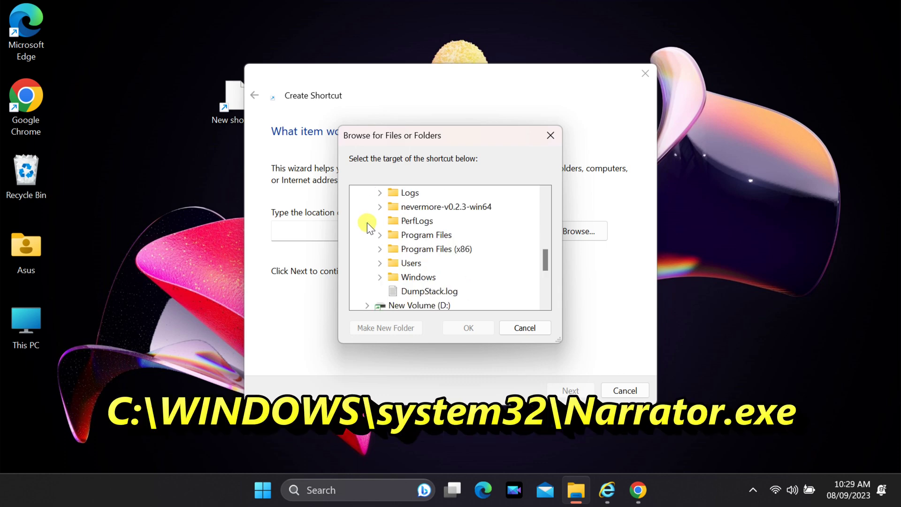
pyautogui.click(379, 275)
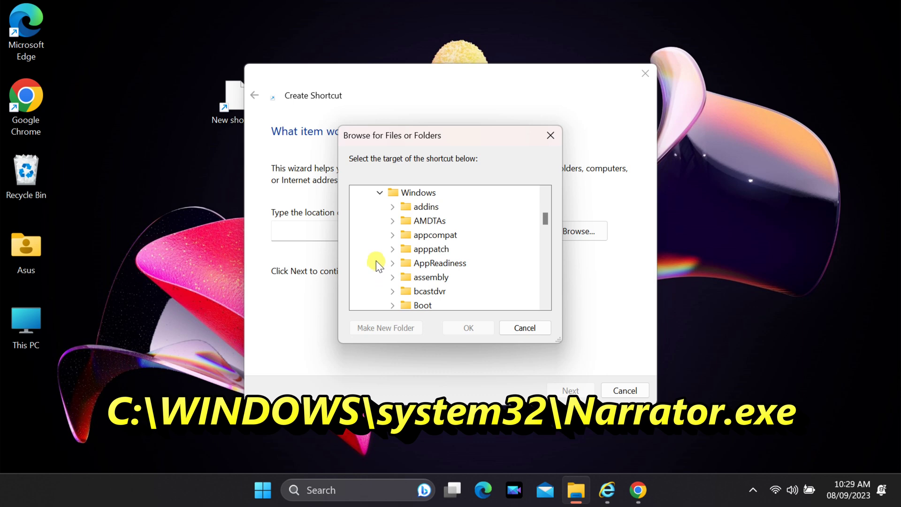
pyautogui.scroll(-2, 376, 261)
pyautogui.scroll(-1, 376, 260)
pyautogui.scroll(-1, 376, 261)
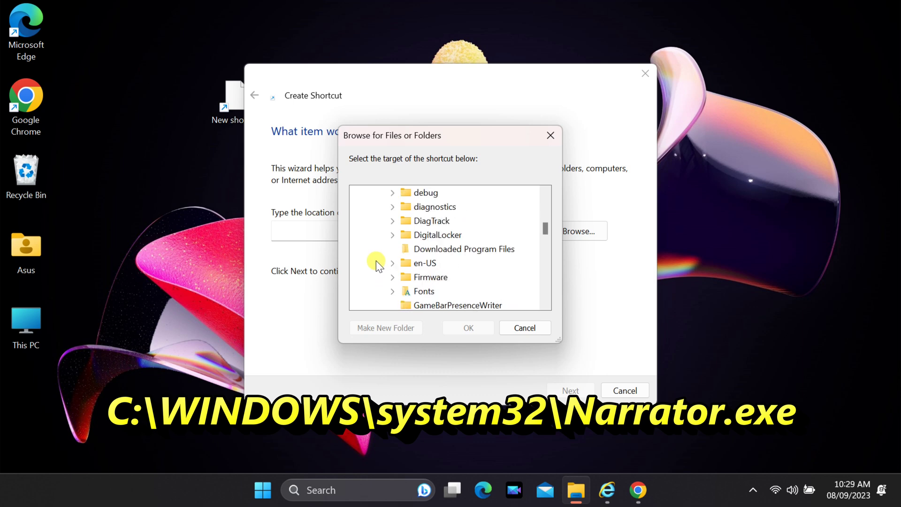
pyautogui.scroll(-2, 376, 261)
pyautogui.scroll(-1, 376, 261)
pyautogui.scroll(-1, 376, 261)
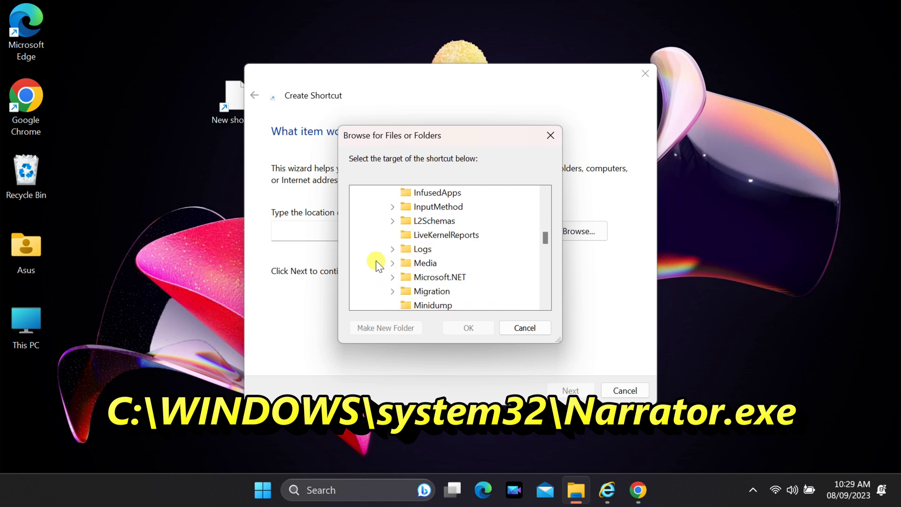
pyautogui.scroll(-2, 376, 260)
pyautogui.scroll(-1, 375, 260)
pyautogui.scroll(2, 376, 261)
pyautogui.scroll(-1, 377, 261)
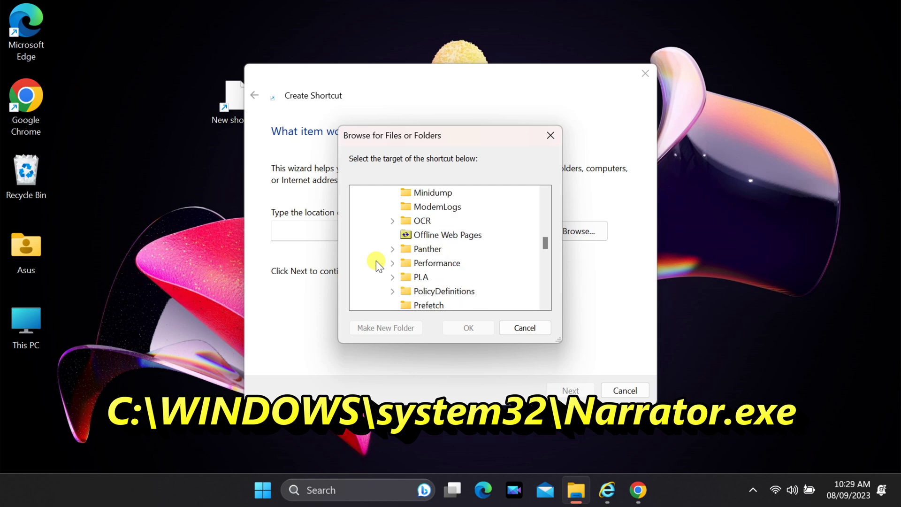
pyautogui.scroll(1, 377, 260)
pyautogui.scroll(-4, 375, 261)
pyautogui.scroll(-5, 376, 260)
pyautogui.scroll(-3, 376, 260)
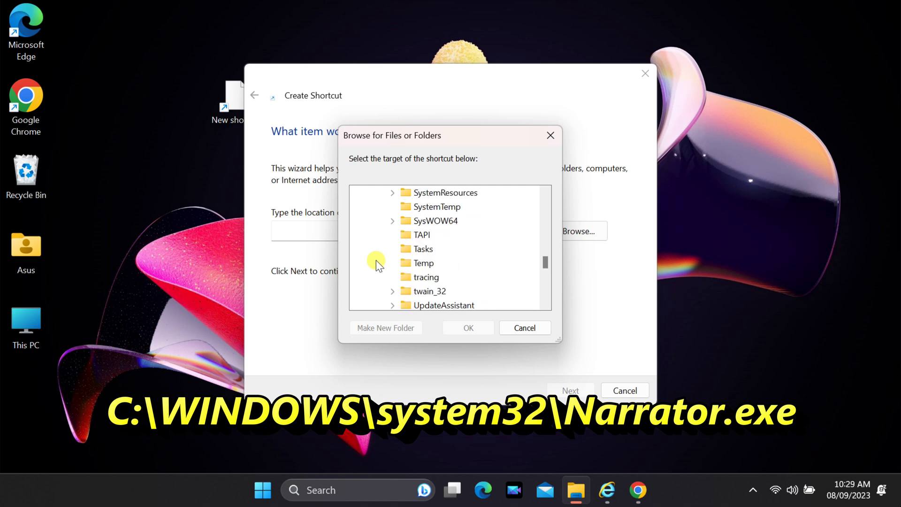
pyautogui.scroll(1, 376, 259)
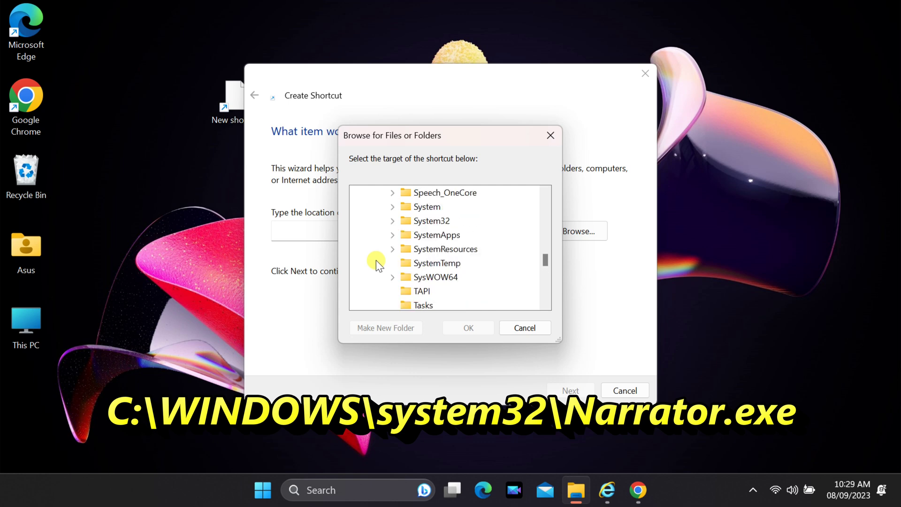
pyautogui.click(417, 222)
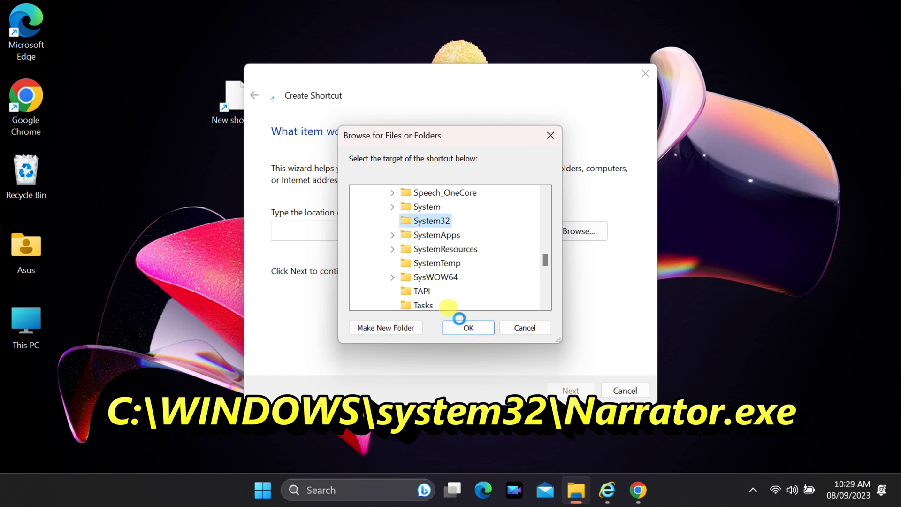
pyautogui.click(462, 328)
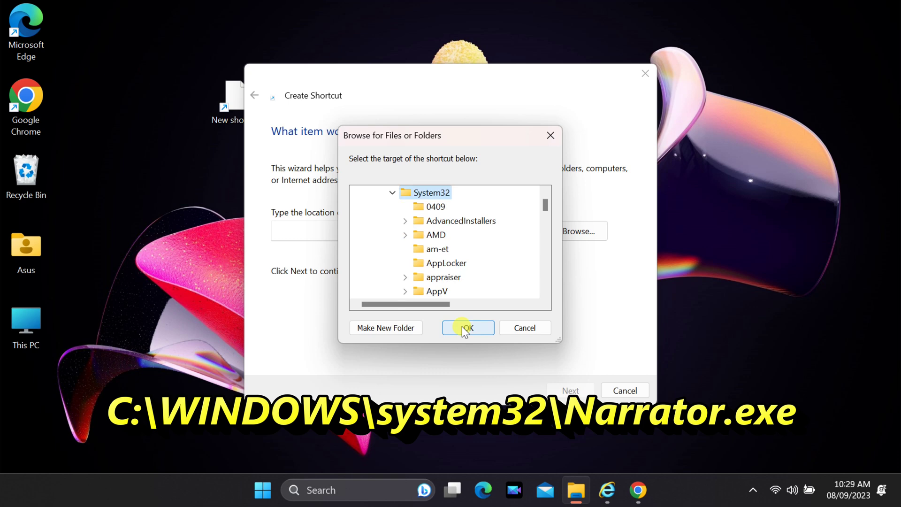
pyautogui.click(462, 326)
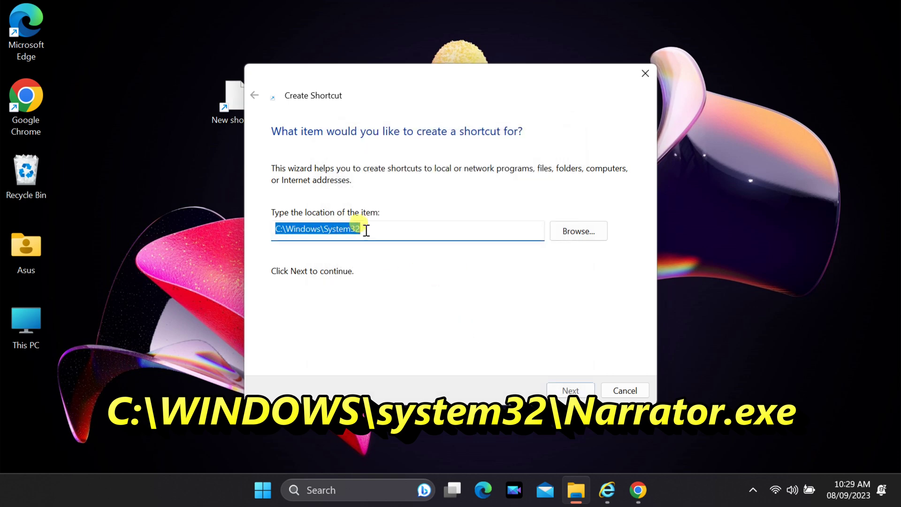
# Complete the target as C:\Windows\System32\Narrator.exe, keep the name Narrator.exe and finish the wizard.
pyautogui.click(386, 229)
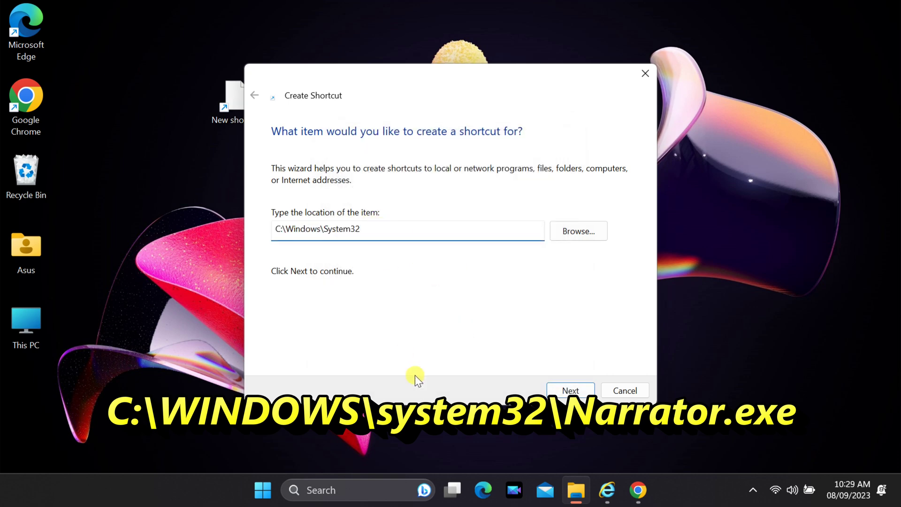
pyautogui.write('\\n')
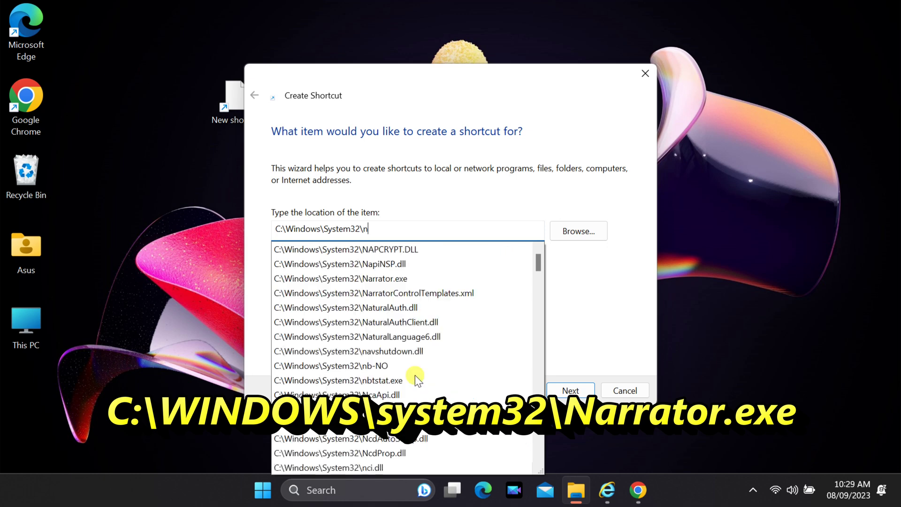
pyautogui.write('arra')
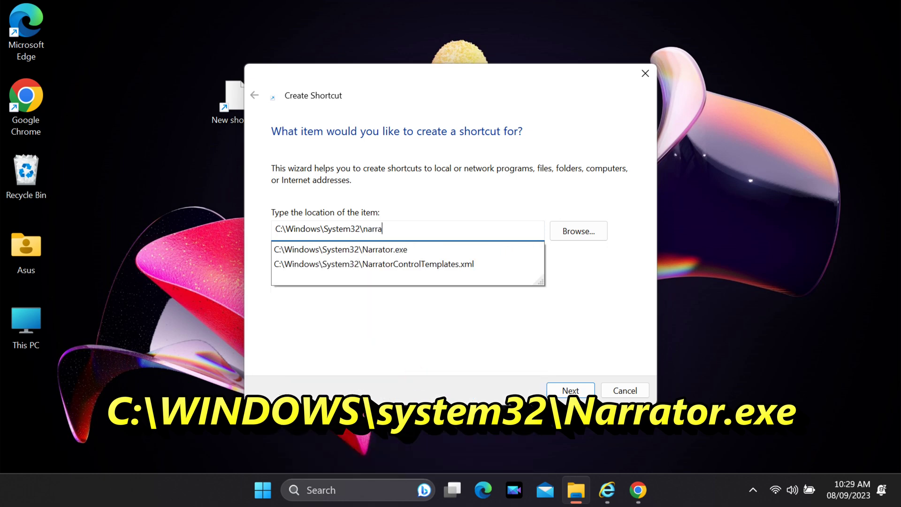
pyautogui.click(375, 247)
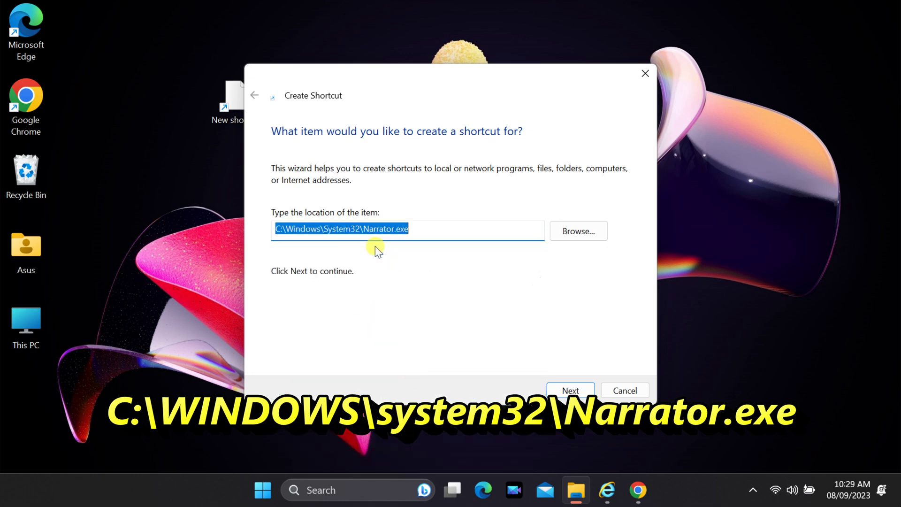
pyautogui.click(438, 224)
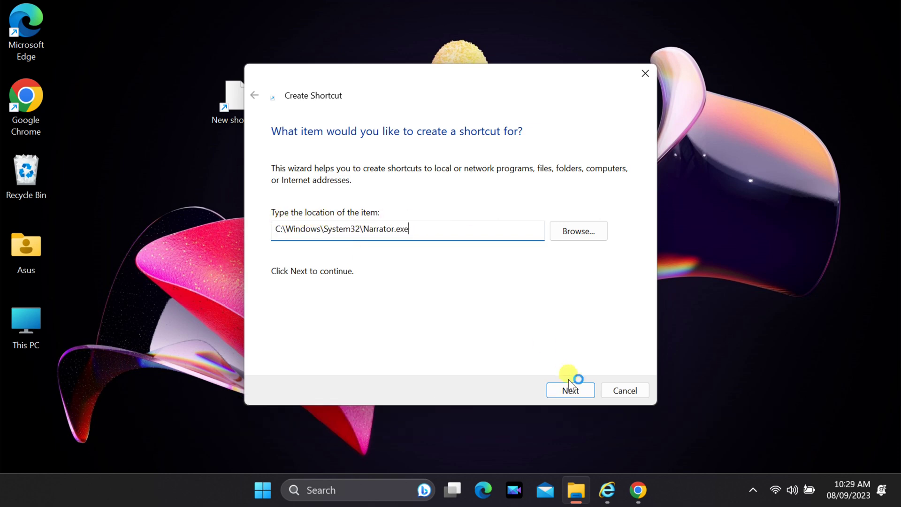
pyautogui.click(577, 389)
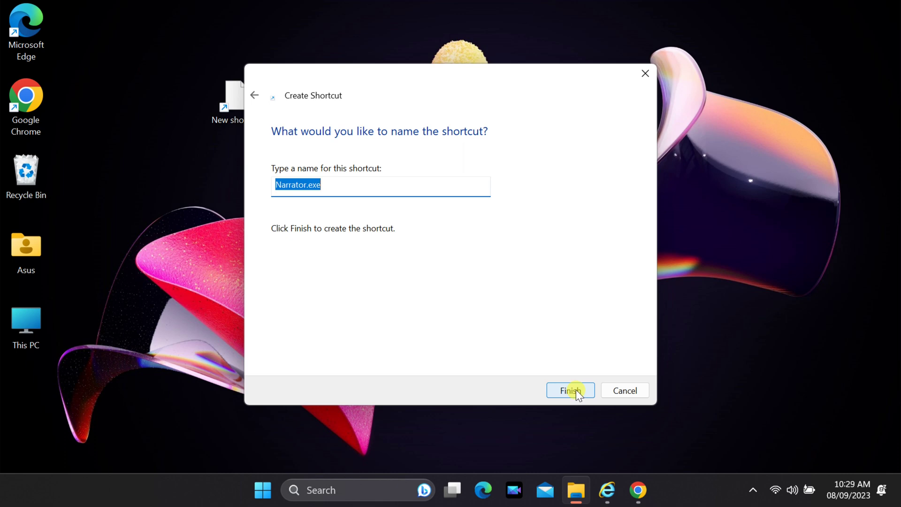
pyautogui.click(576, 389)
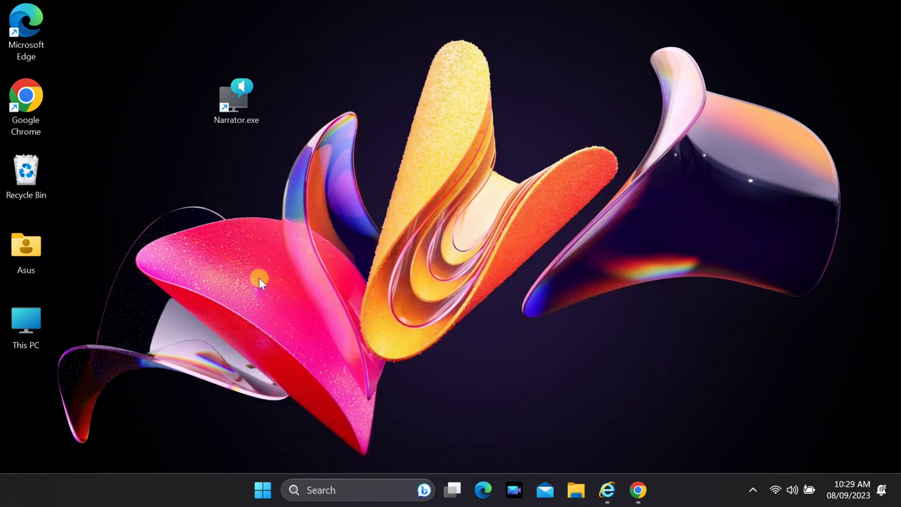
# Launch Narrator from the new Narrator.exe desktop shortcut, showing Welcome to Narrator.
pyautogui.doubleClick(228, 120)
pyautogui.doubleClick(242, 107)
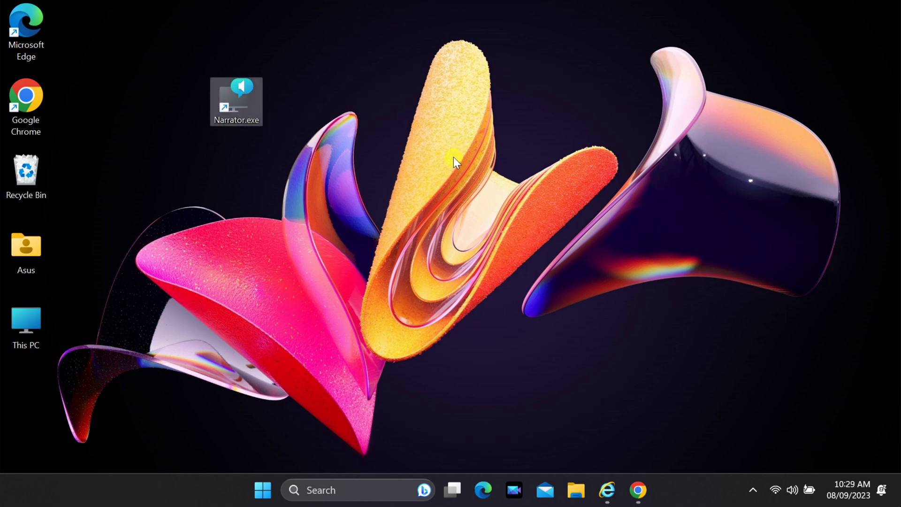